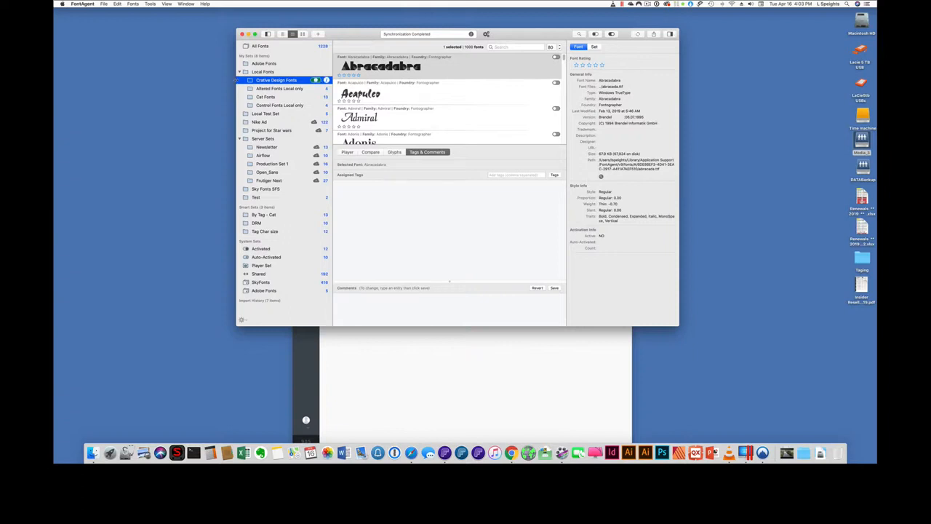
# - Browse through several local and server font sets in the library
pyautogui.click(270, 71)
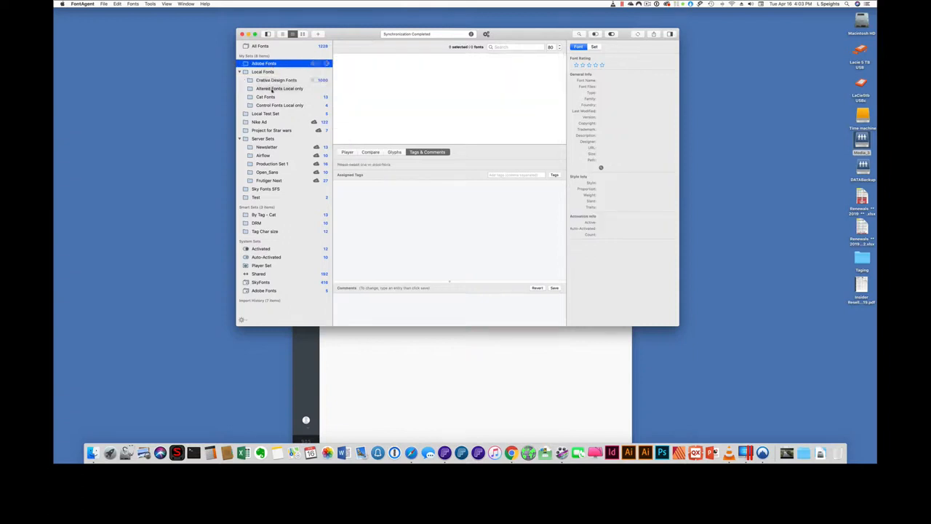
pyautogui.click(273, 88)
pyautogui.click(267, 113)
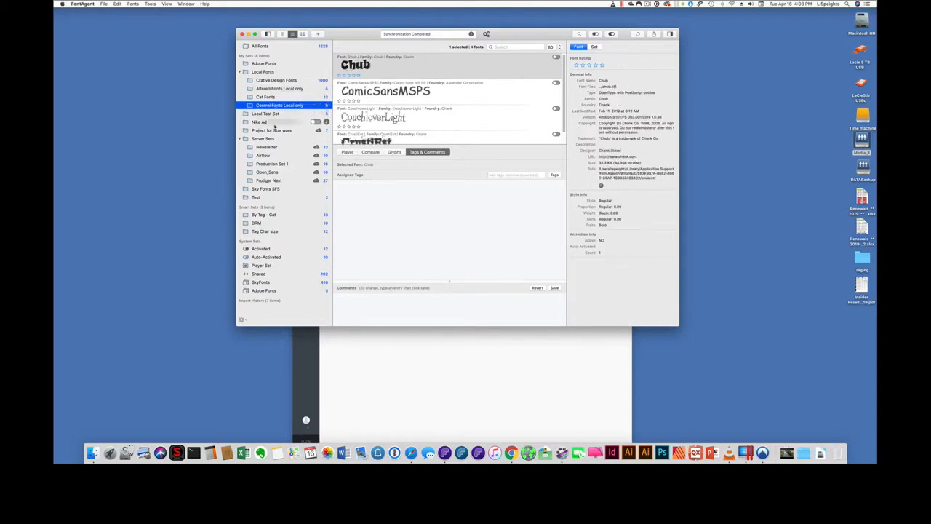
pyautogui.click(275, 122)
pyautogui.click(275, 130)
pyautogui.click(273, 147)
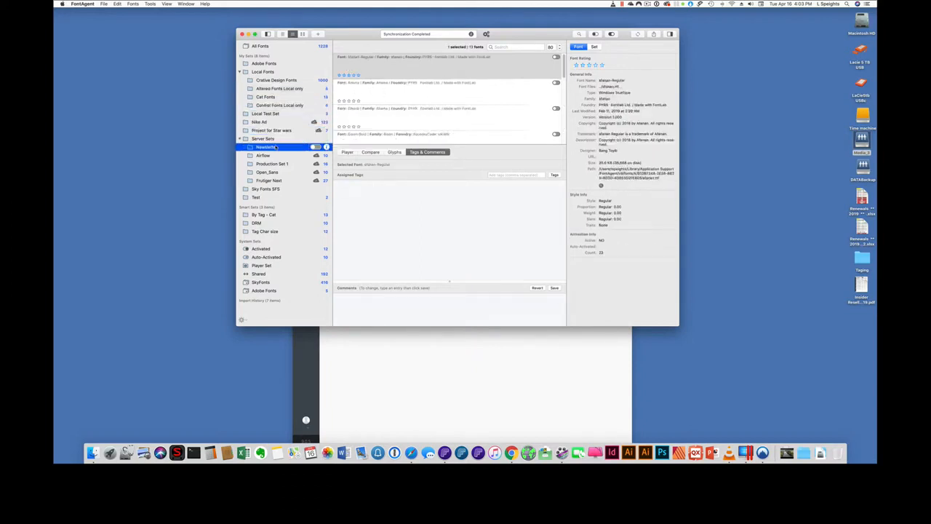
# - Add the Demo Fonts tag to AirFlowBTNBold in the Airflow set and remove it again
pyautogui.click(277, 155)
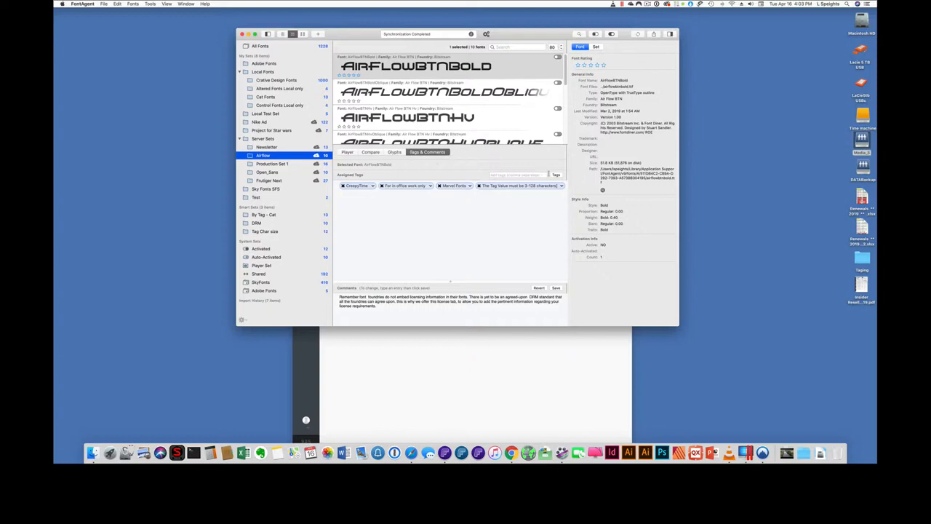
pyautogui.click(557, 175)
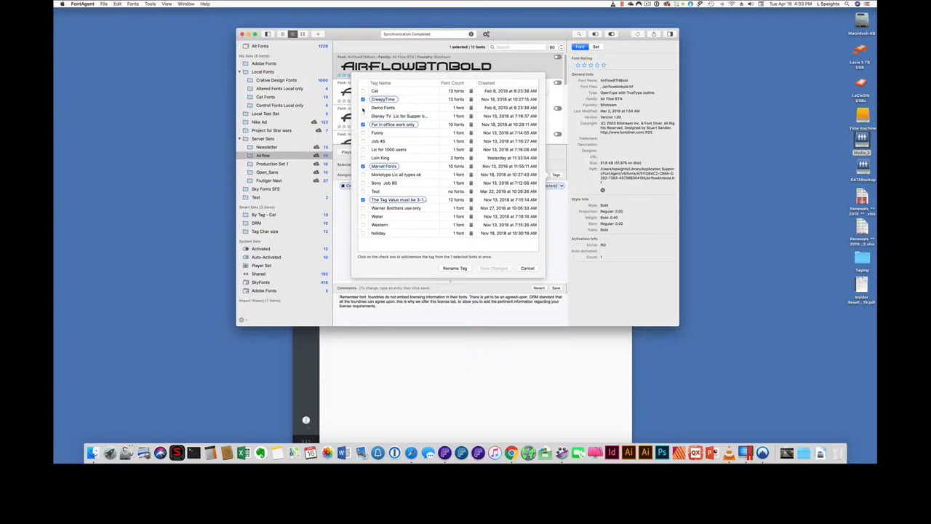
pyautogui.click(362, 107)
pyautogui.click(503, 268)
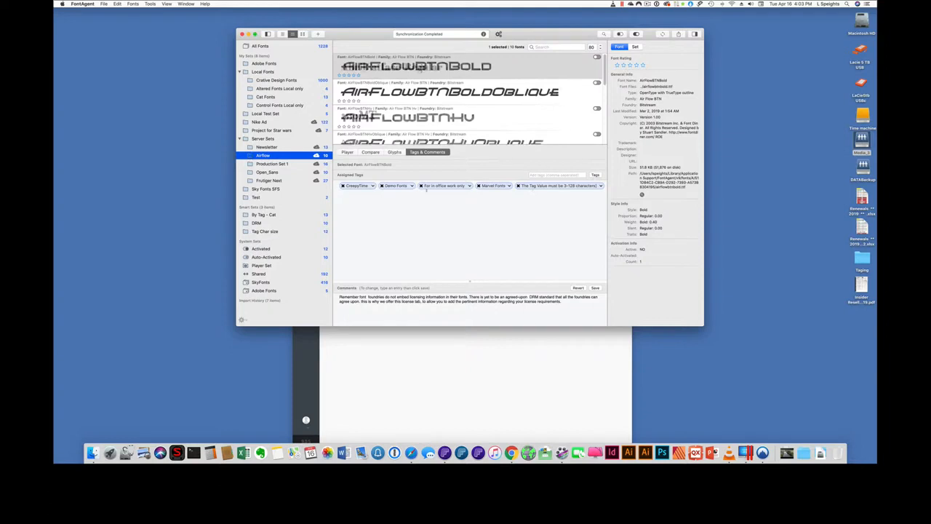
pyautogui.click(470, 186)
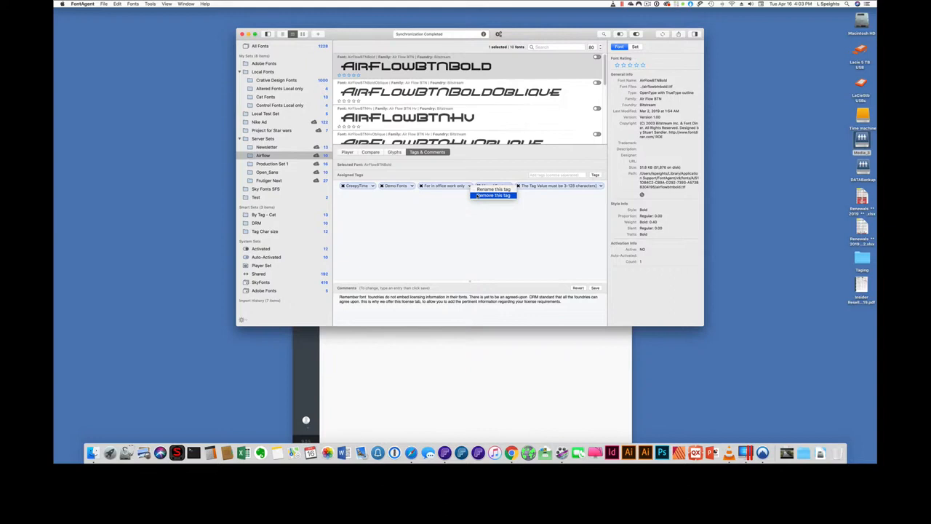
pyautogui.click(480, 195)
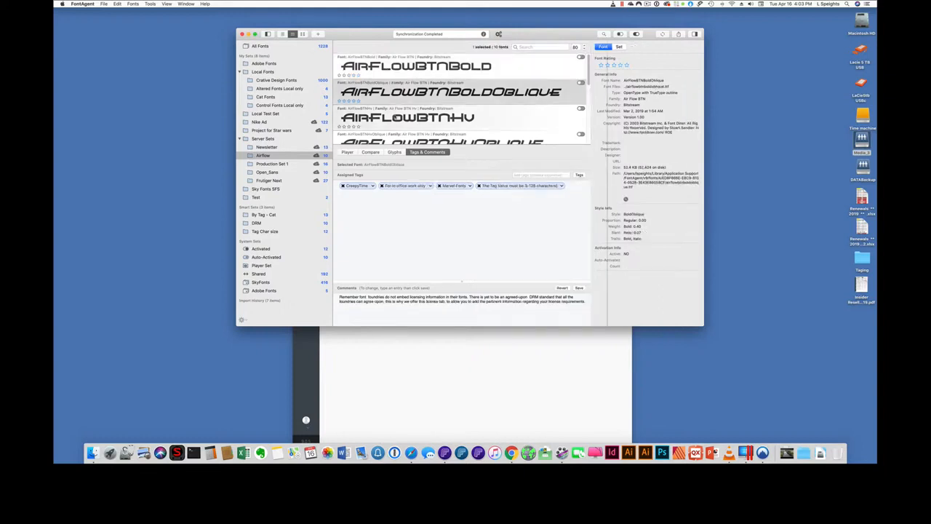
# - Create a Thank you tag on AirFlowBTNHvOblique and remove it from the font
pyautogui.click(395, 114)
pyautogui.click(398, 135)
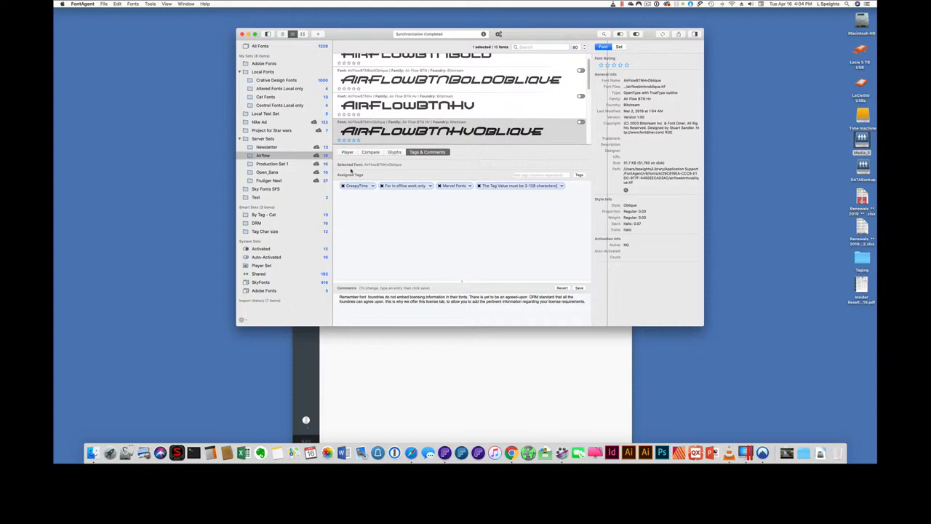
pyautogui.write('Thank you')
pyautogui.click(578, 175)
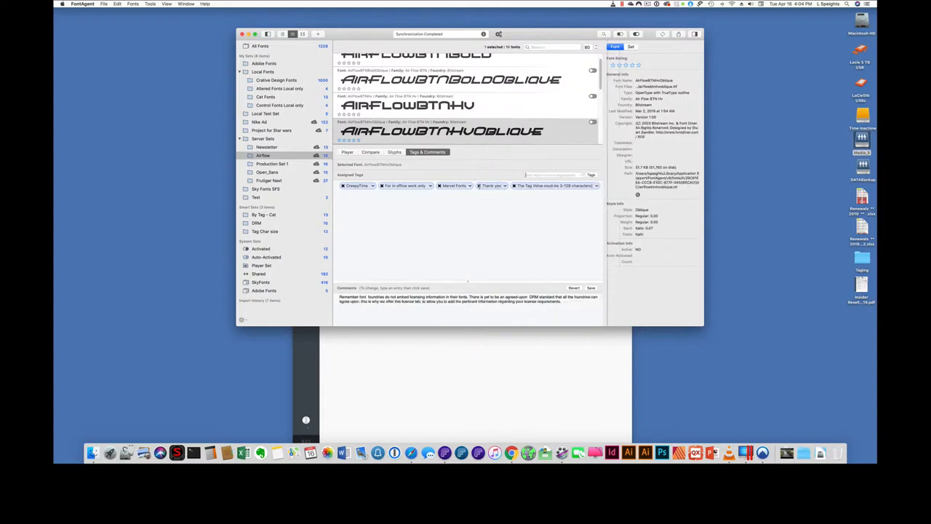
pyautogui.click(478, 186)
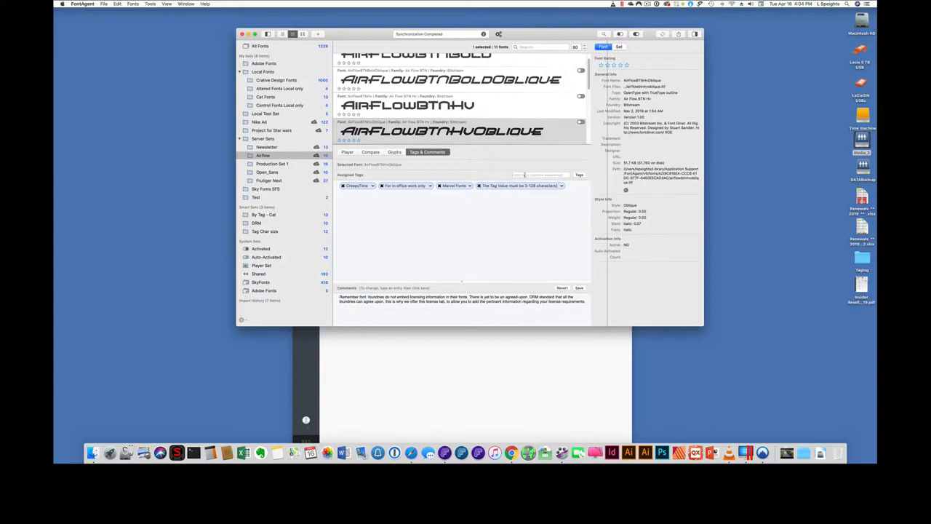
# - Try to assign the Test tag to AirFlowBTNHvOblique
pyautogui.write('Test')
pyautogui.click(578, 174)
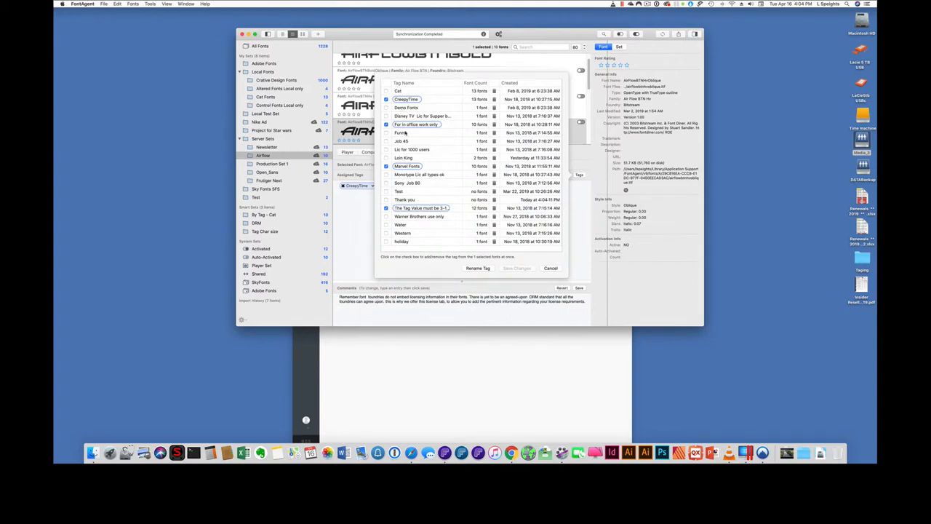
pyautogui.click(551, 267)
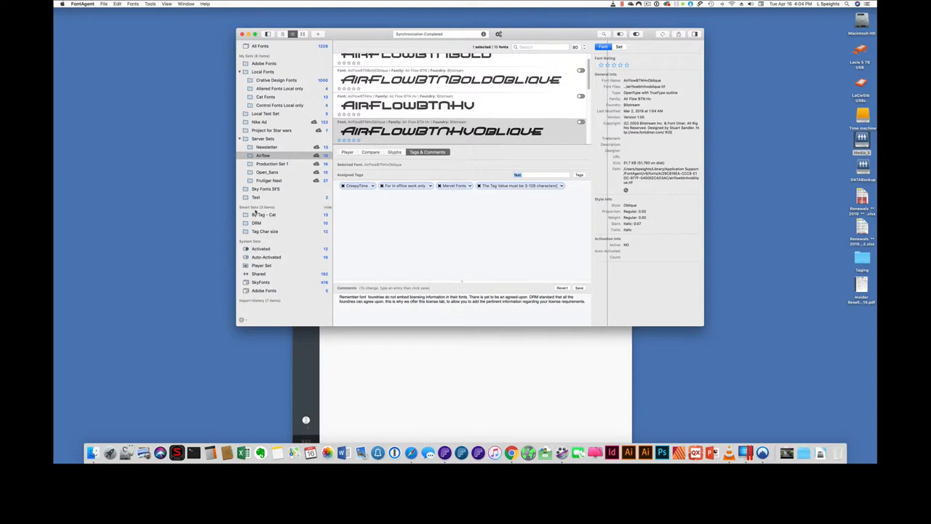
# - View the By Tag - Cat smart set and switch to the FontAgent Server Tags page in Safari
pyautogui.click(263, 215)
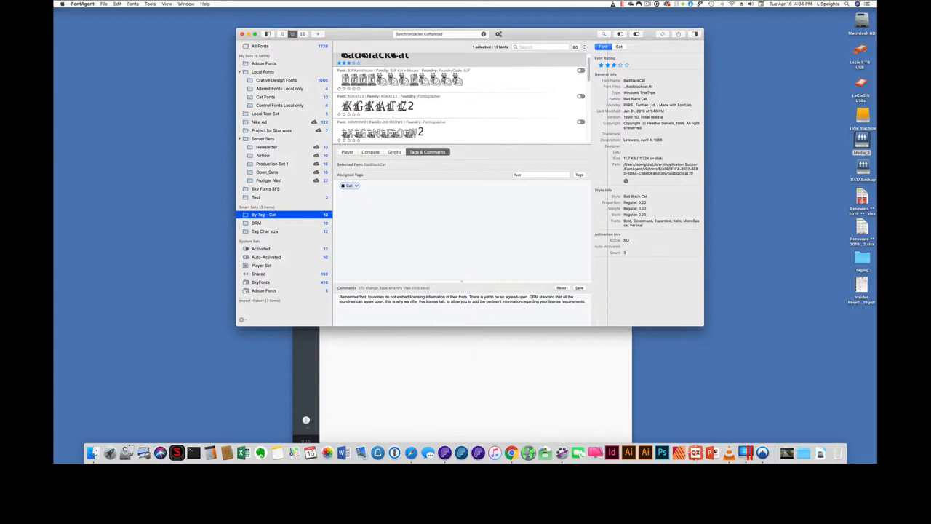
pyautogui.click(451, 368)
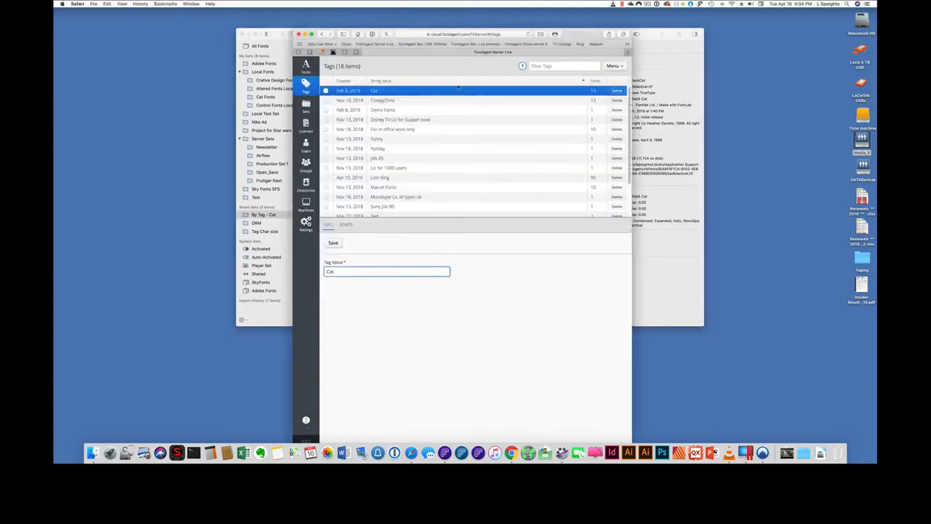
pyautogui.moveTo(574, 37); pyautogui.dragTo(565, 33)
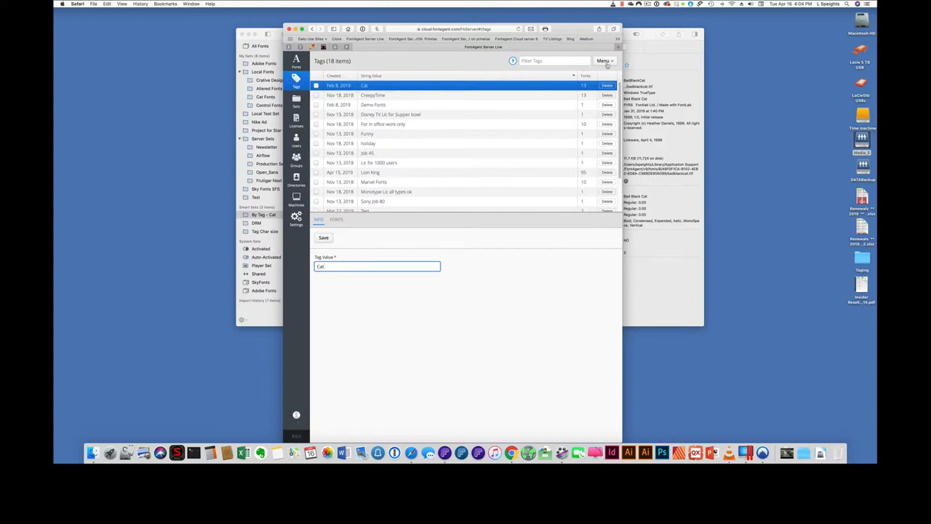
# - Add a new server tag named Test
pyautogui.click(606, 62)
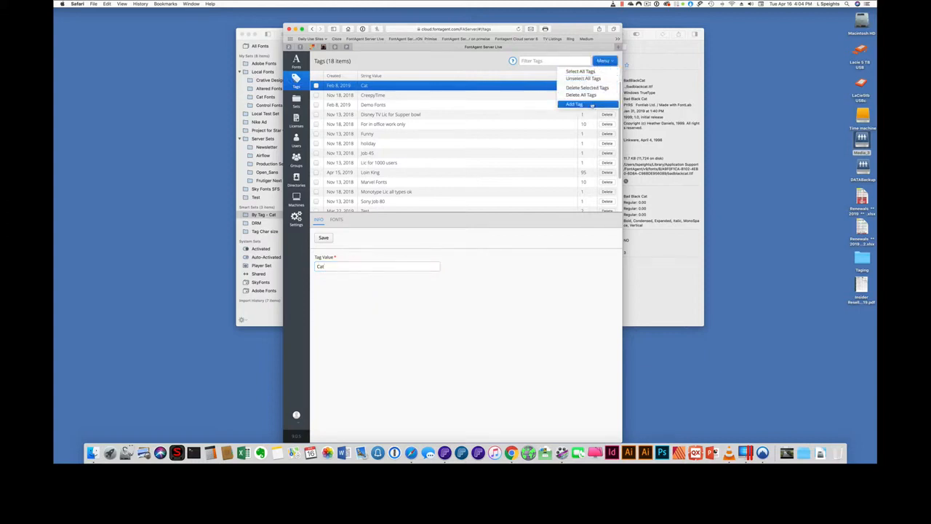
pyautogui.click(569, 104)
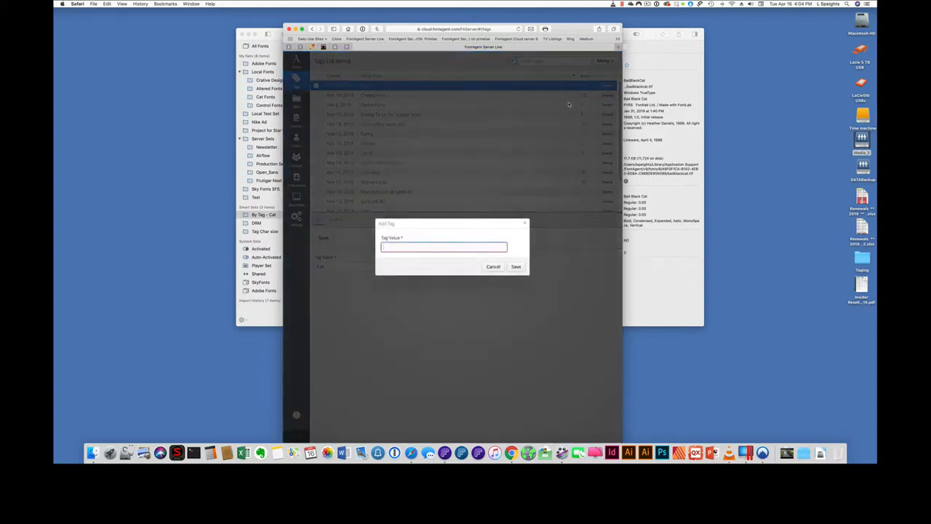
pyautogui.write('Test')
pyautogui.click(516, 266)
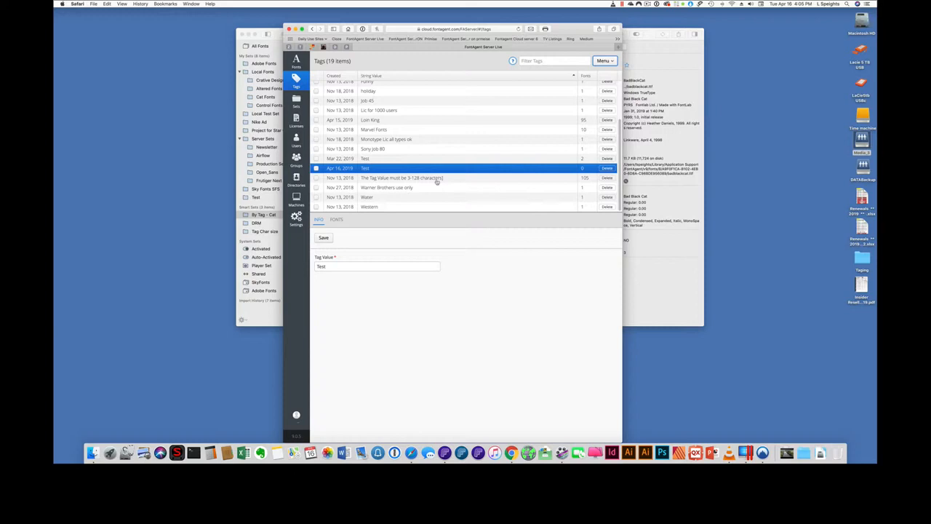
pyautogui.click(562, 452)
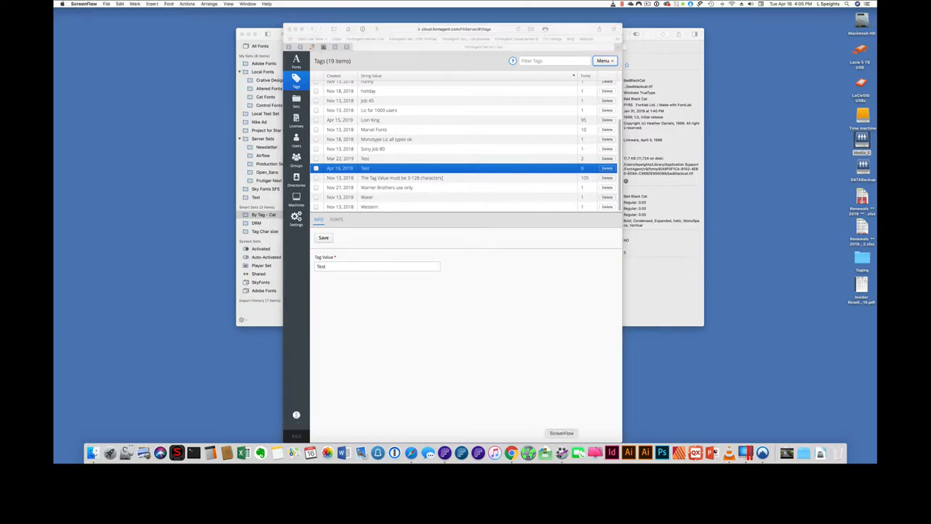
pyautogui.click(644, 4)
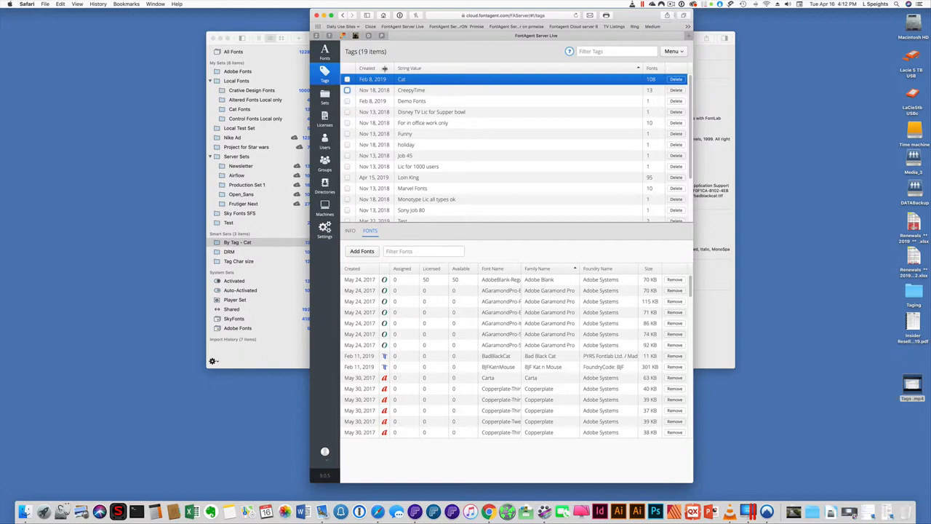
# - Add .AI Nile PUA Bold, .AI Nile PUA and 1550MT to the newly created Test tag
pyautogui.scroll(-1, 386, 122)
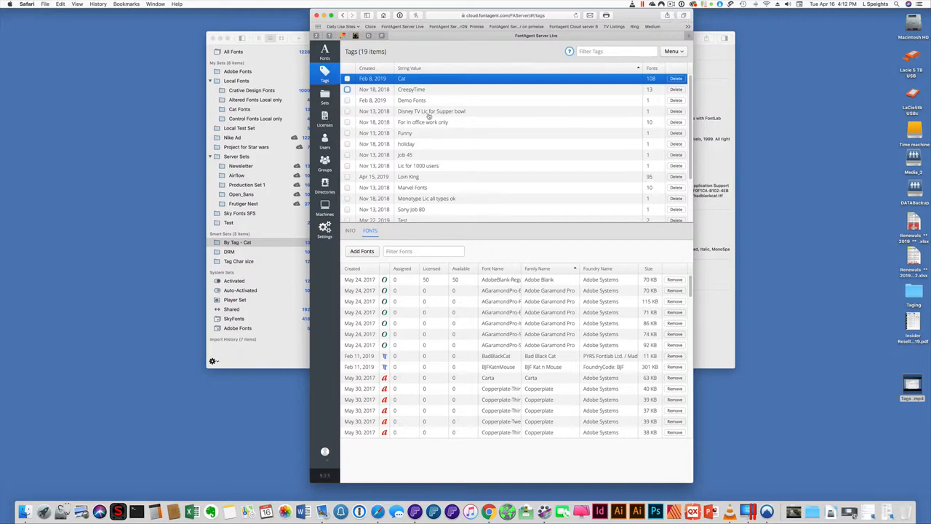
pyautogui.scroll(-3, 378, 117)
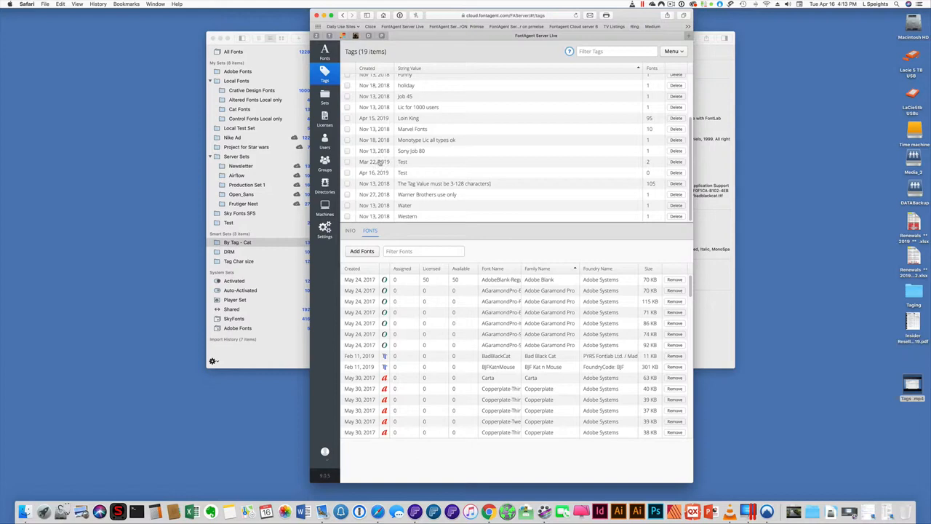
pyautogui.click(415, 163)
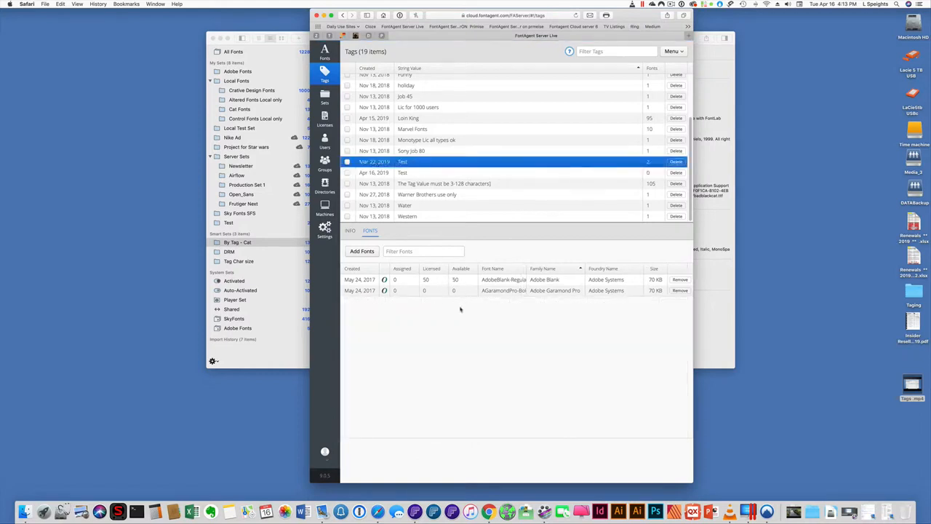
pyautogui.click(405, 174)
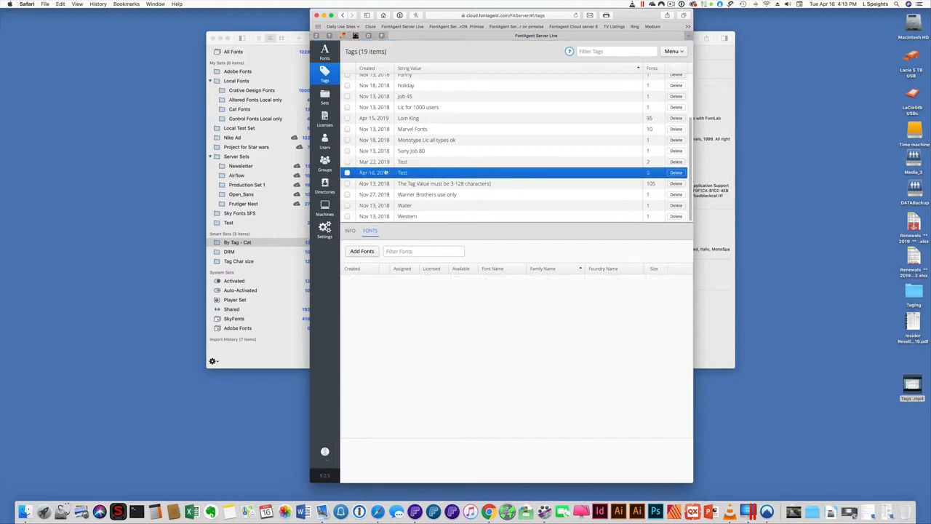
pyautogui.click(361, 251)
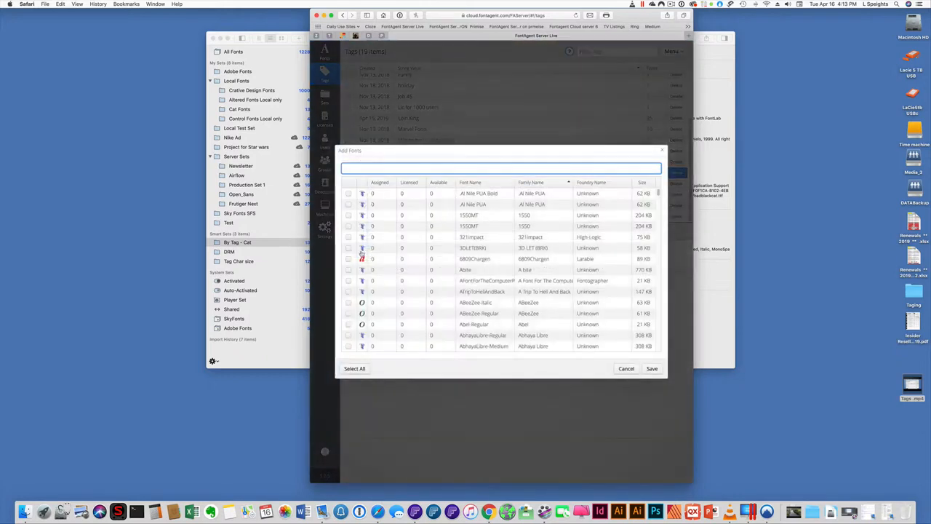
pyautogui.click(348, 213)
pyautogui.click(348, 193)
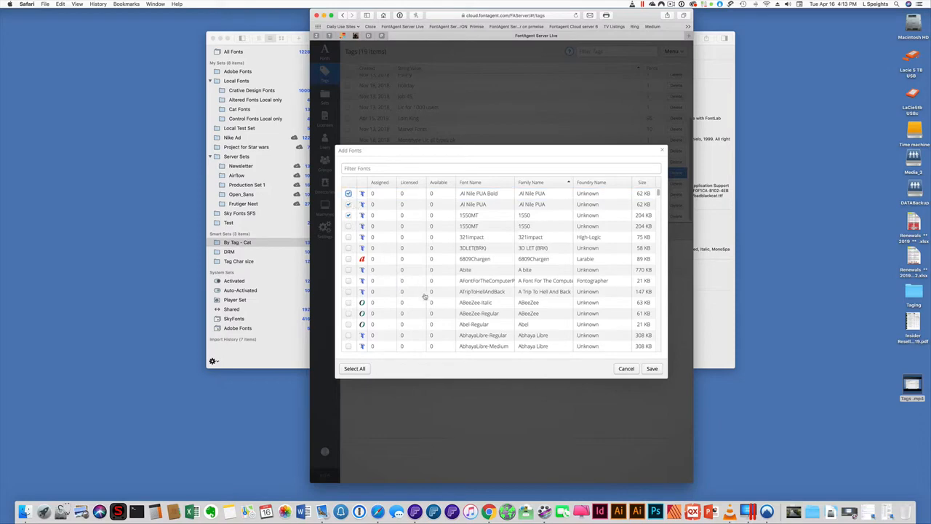
pyautogui.click(652, 369)
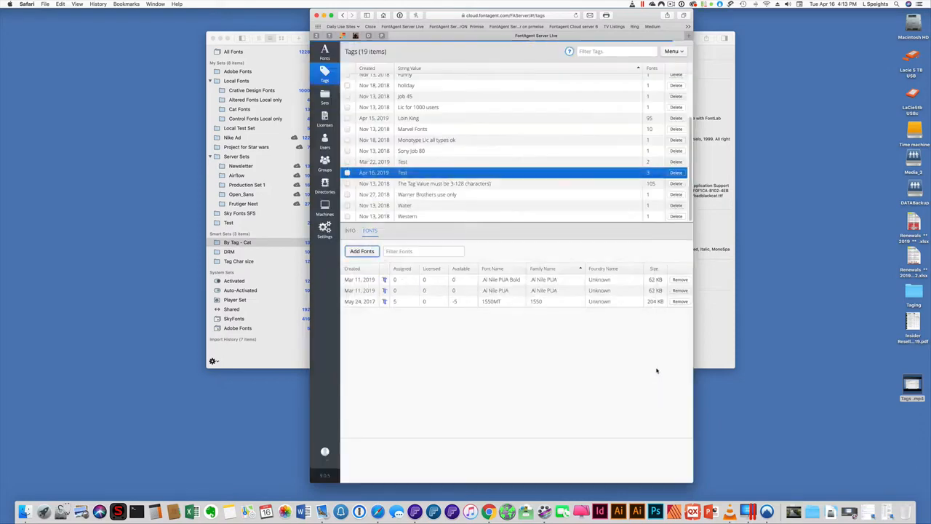
# - Filter the font list by adobe and add Adobe Blank and six Adobe Garamond Pro styles to the Test tag
pyautogui.click(368, 252)
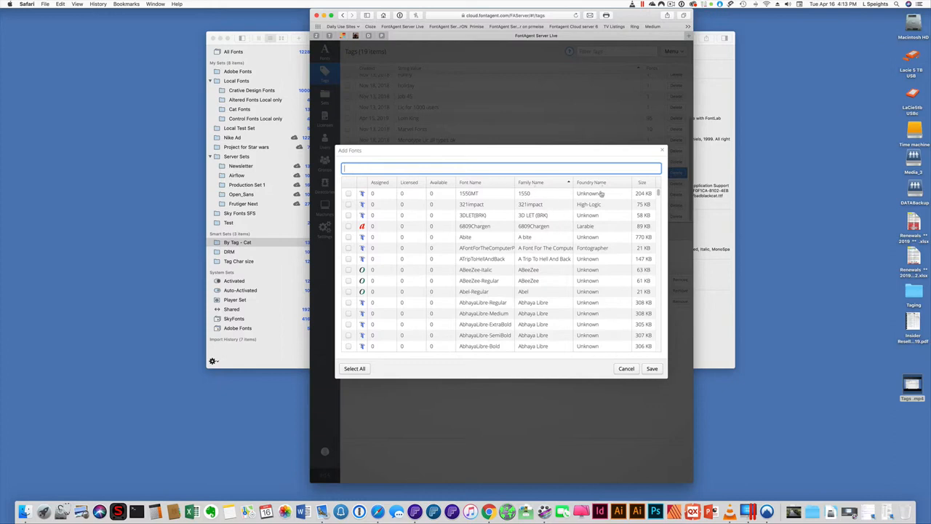
pyautogui.write('adobe')
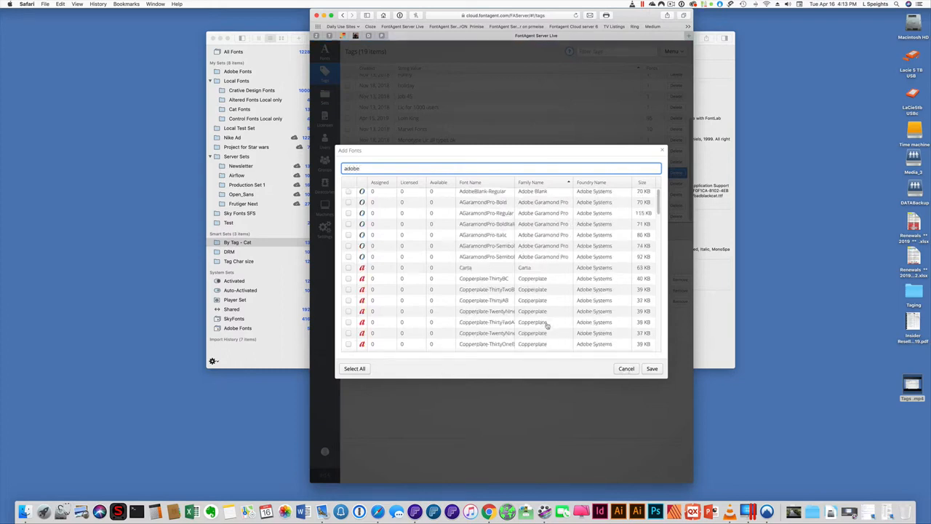
pyautogui.click(349, 194)
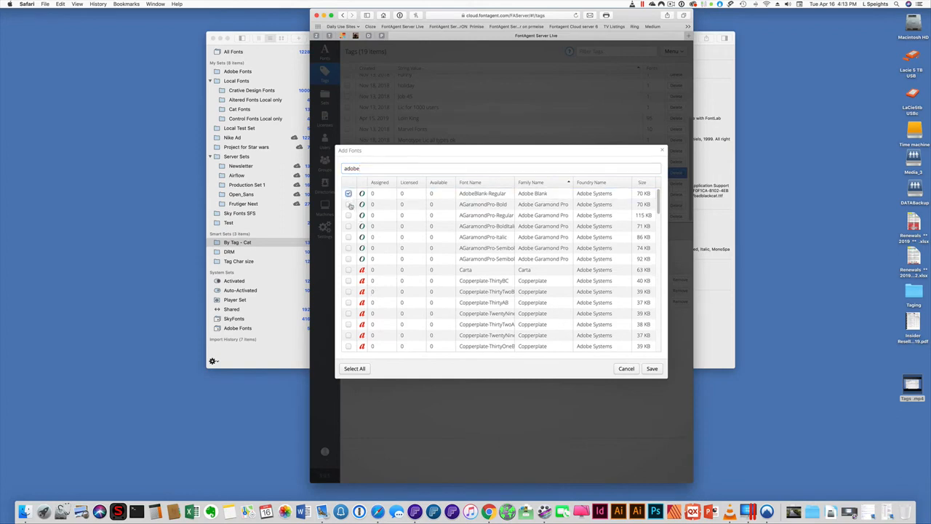
pyautogui.click(348, 204)
pyautogui.click(348, 216)
pyautogui.click(348, 226)
pyautogui.click(348, 238)
pyautogui.click(348, 248)
pyautogui.click(349, 259)
pyautogui.click(652, 368)
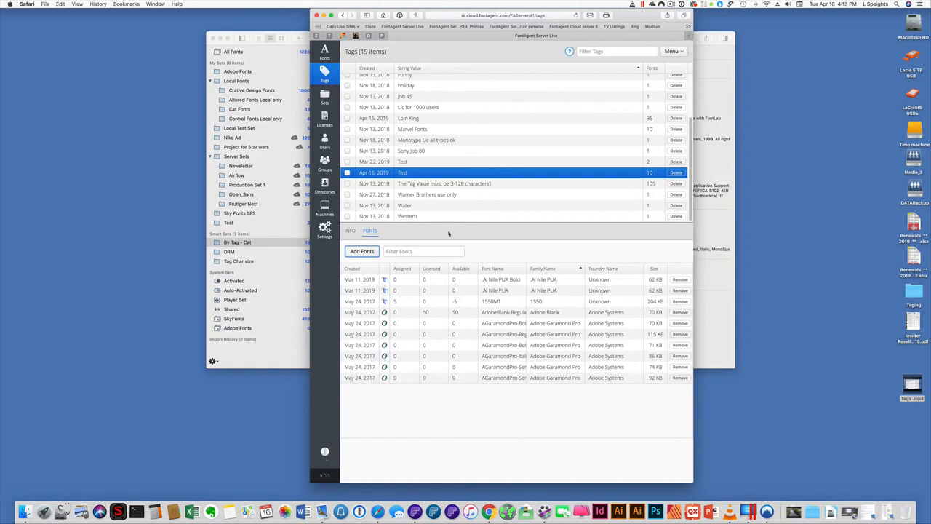
# - Inspect the fonts assigned to the Monotype Lic all types ok tag and scroll the tag list
pyautogui.click(404, 139)
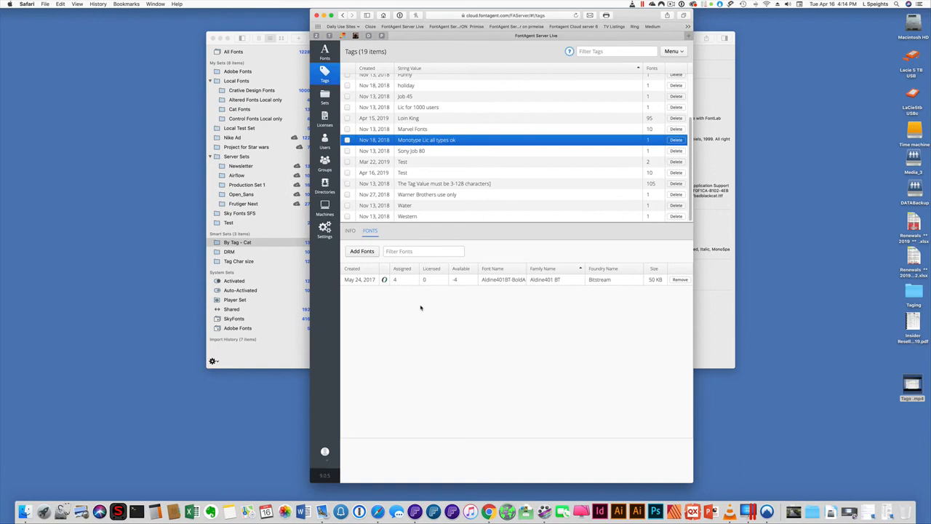
pyautogui.scroll(5, 652, 109)
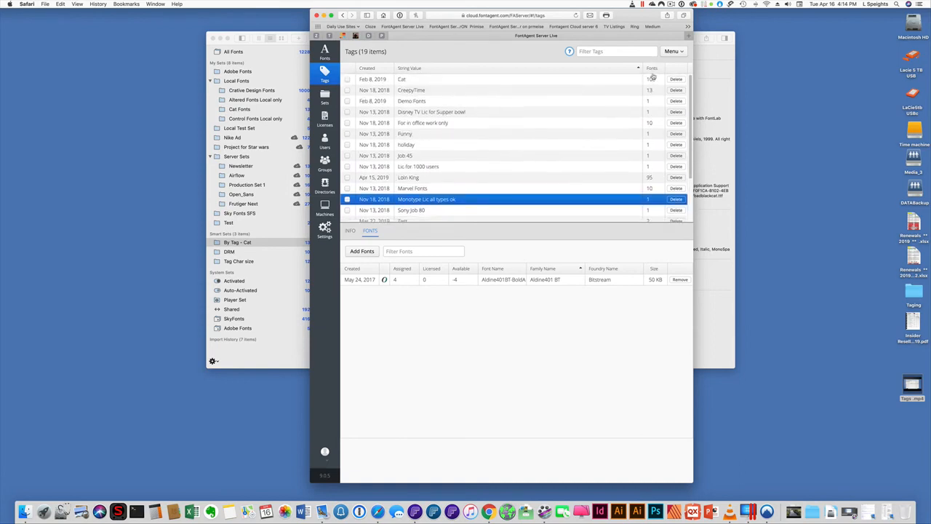
pyautogui.scroll(-1, 653, 109)
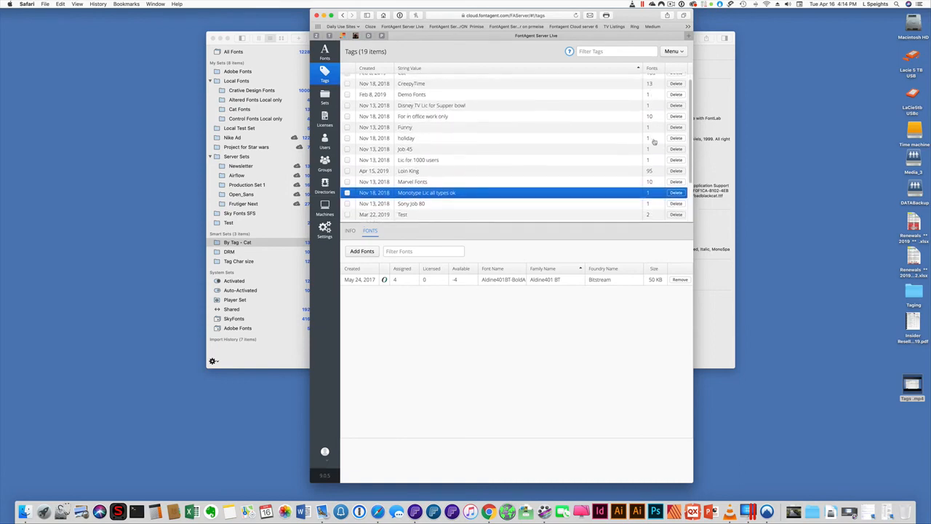
pyautogui.scroll(-3, 654, 142)
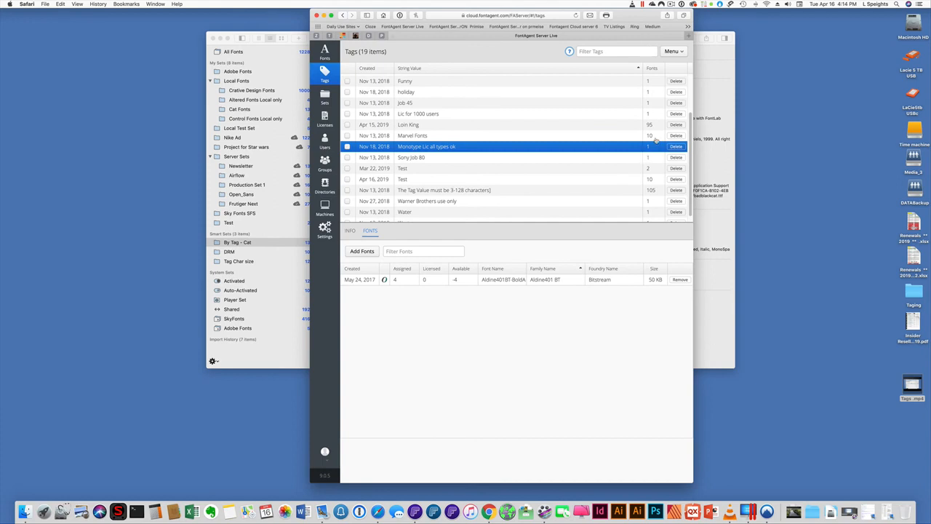